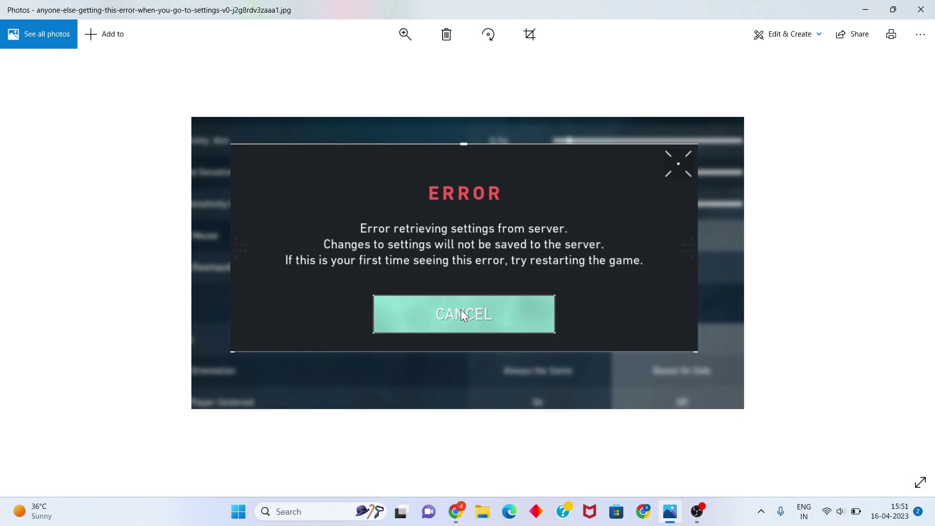
Step: Close the error screenshot and launch Services by searching 'ser' in Windows Search
click(920, 10)
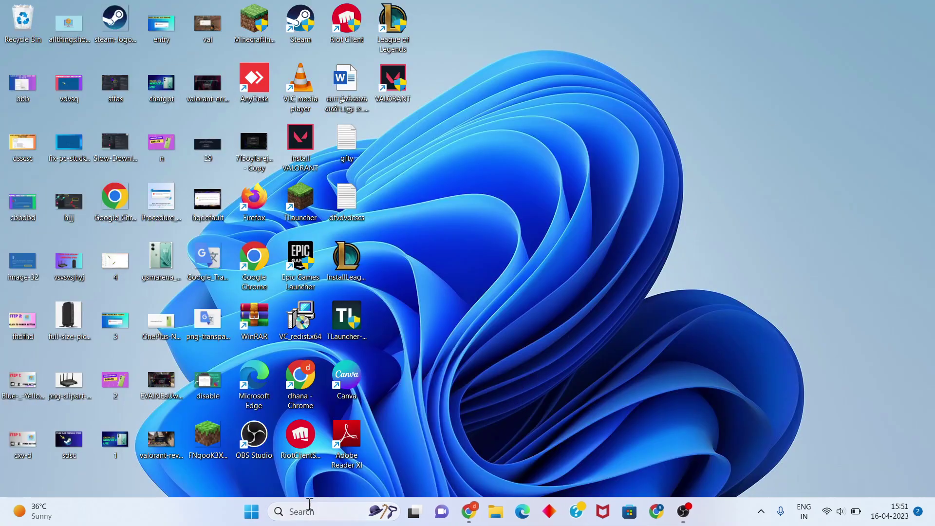
click(311, 512)
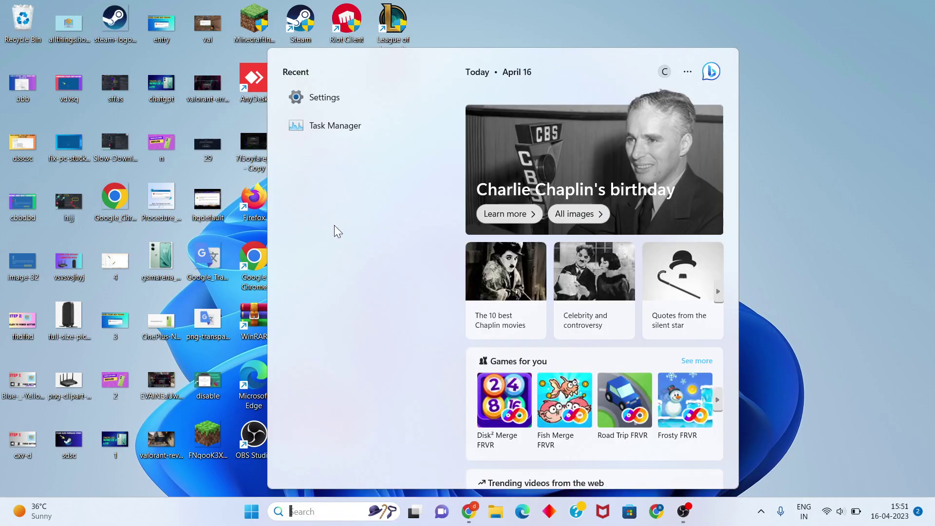
text(ser)
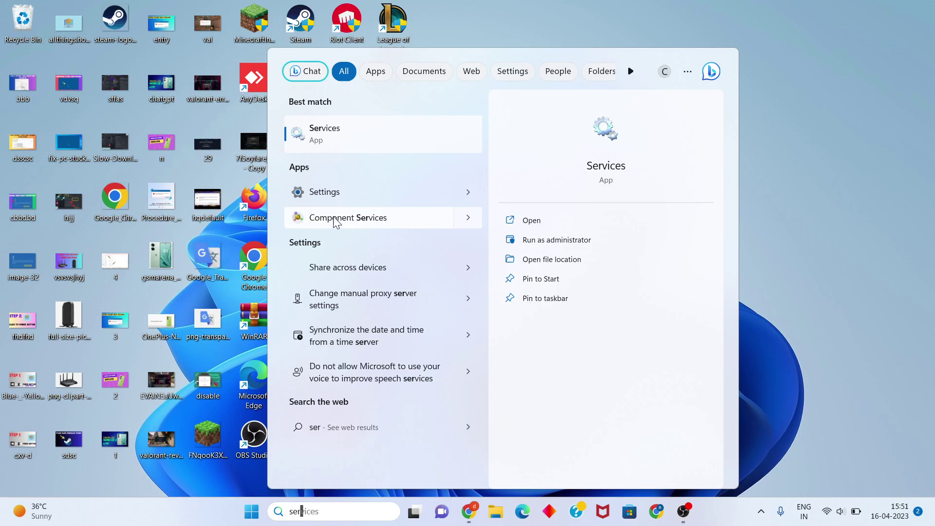
click(386, 139)
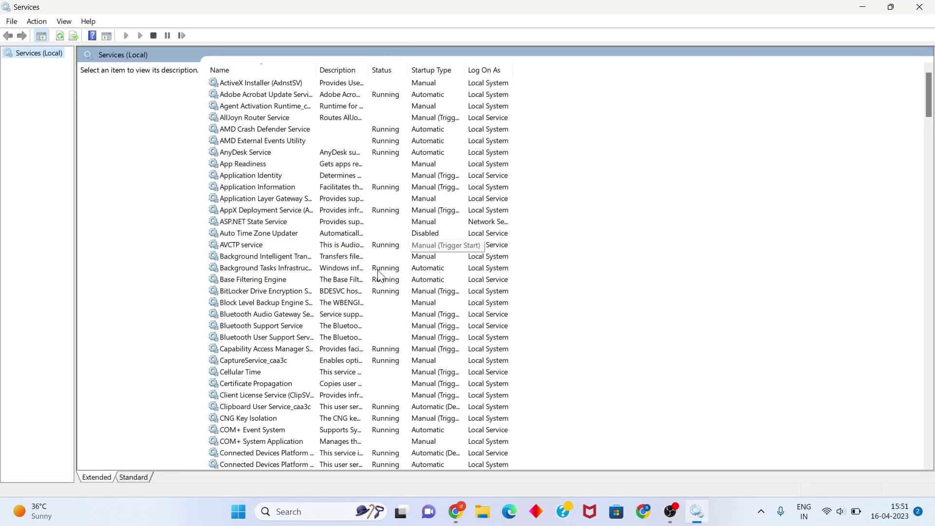
Step: Scroll the services list down to vgc and bring up its context menu
scroll(379, 275, down, 18)
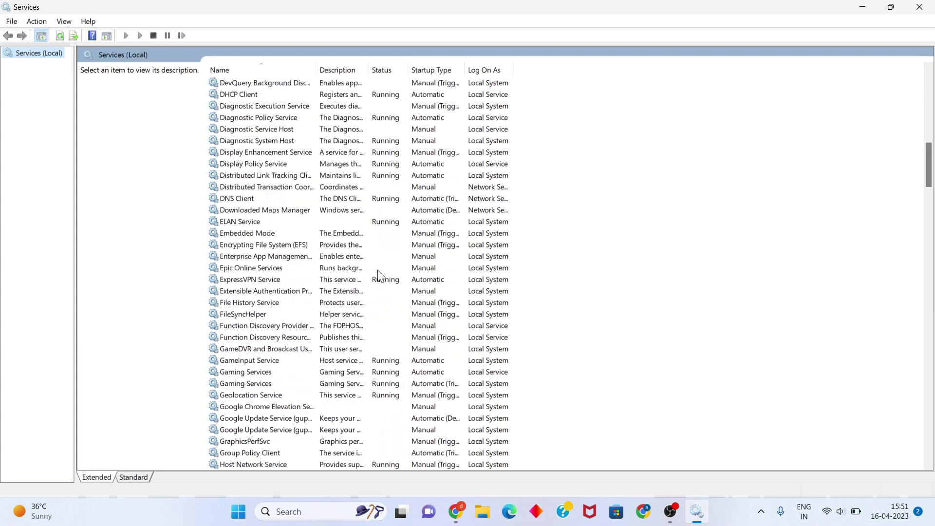
scroll(379, 275, down, 20)
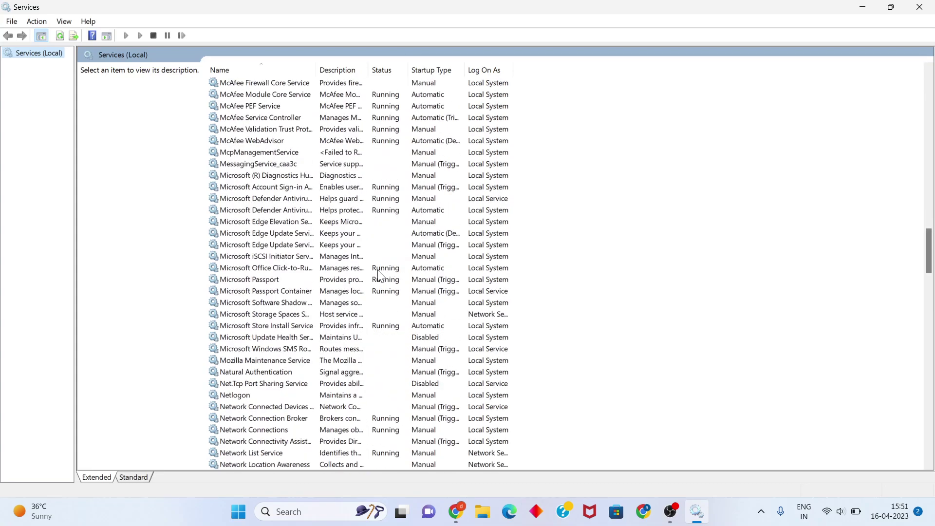
scroll(380, 275, down, 19)
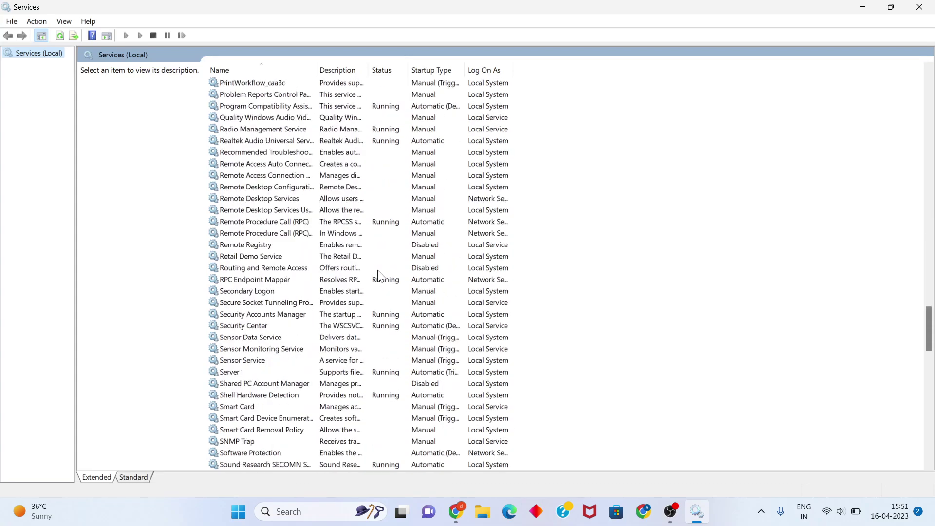
scroll(379, 276, down, 15)
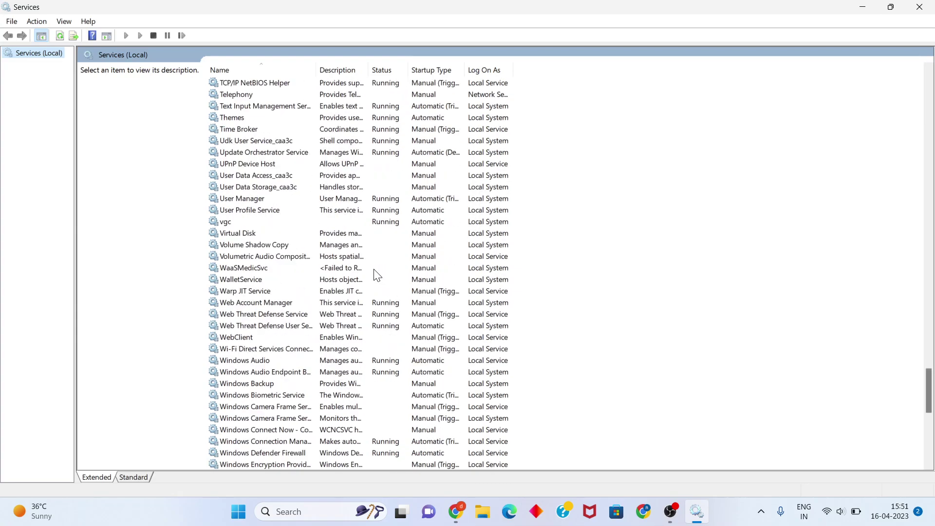
right_click(366, 218)
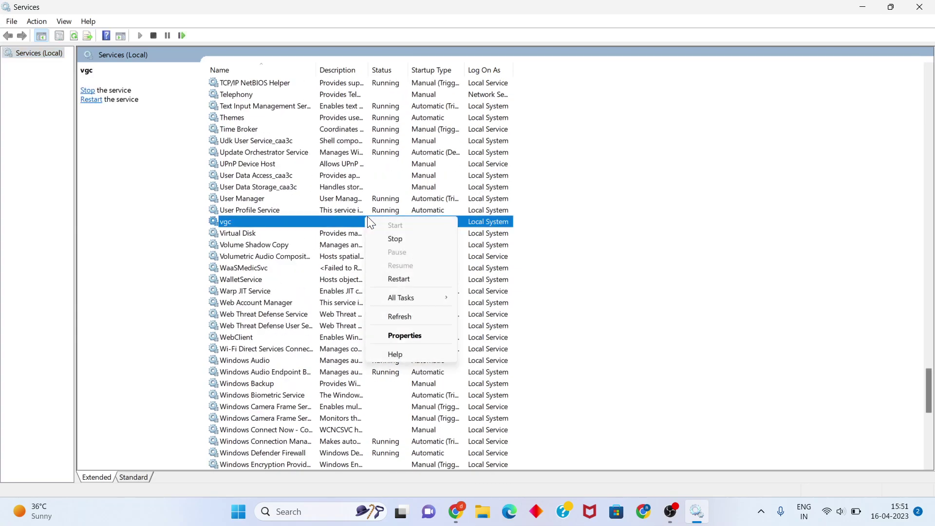
Step: Confirm vgc's Properties with Automatic startup type and Running status
click(412, 336)
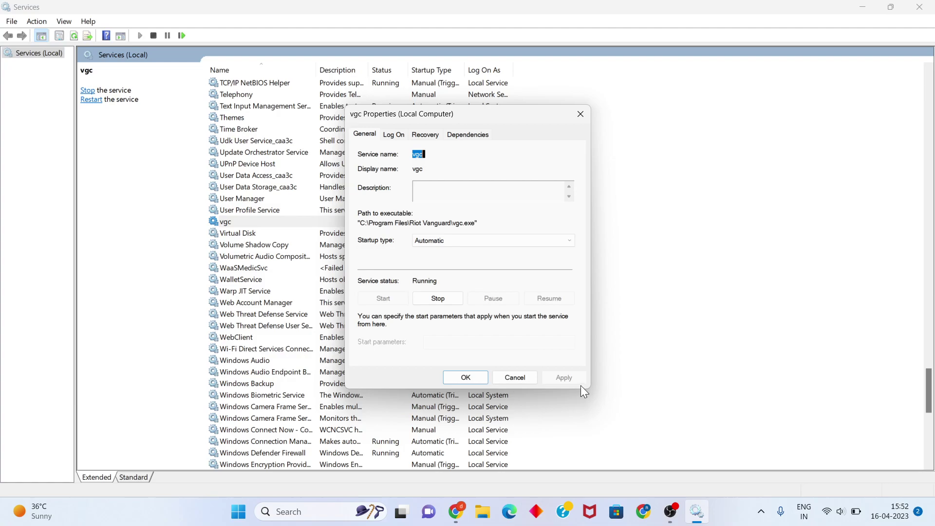
click(474, 379)
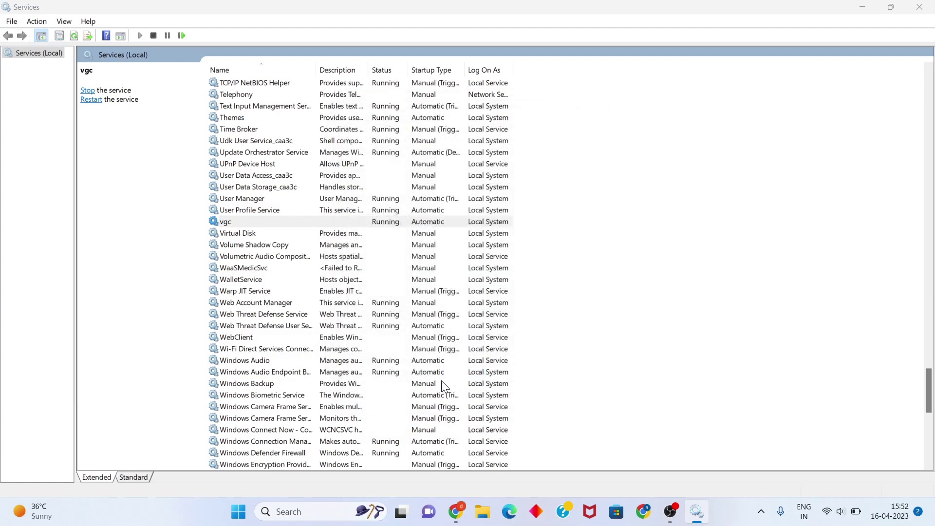
Step: Close the Services console and open Settings from the Search panel's Recent list
click(463, 326)
click(628, 268)
scroll(594, 278, up, 20)
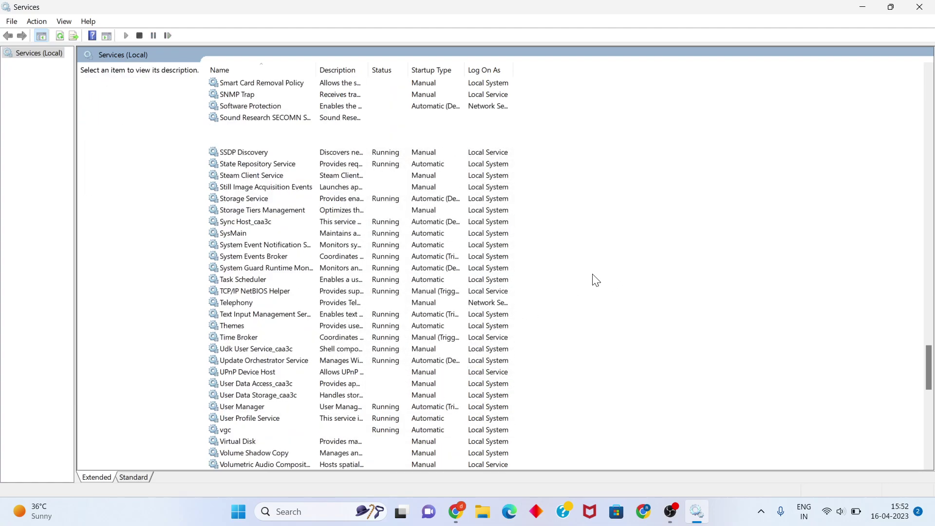
scroll(595, 281, up, 20)
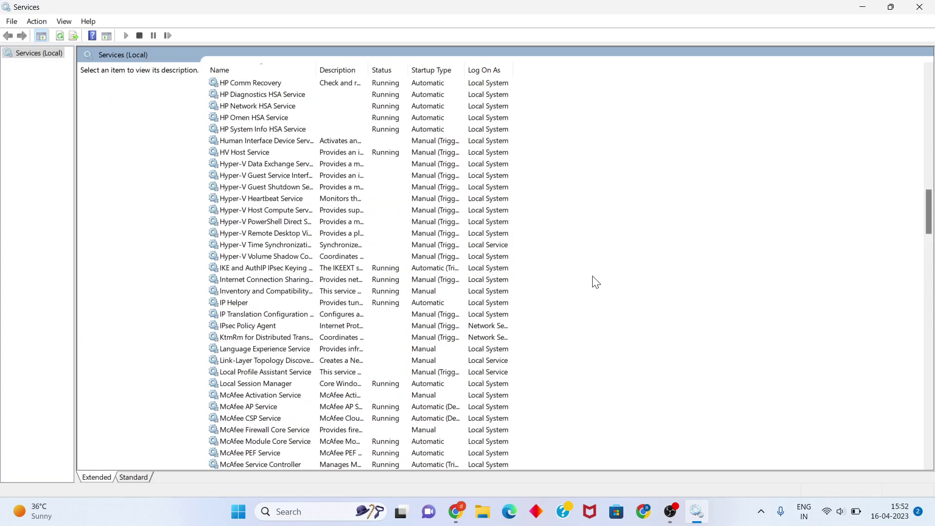
scroll(595, 282, up, 6)
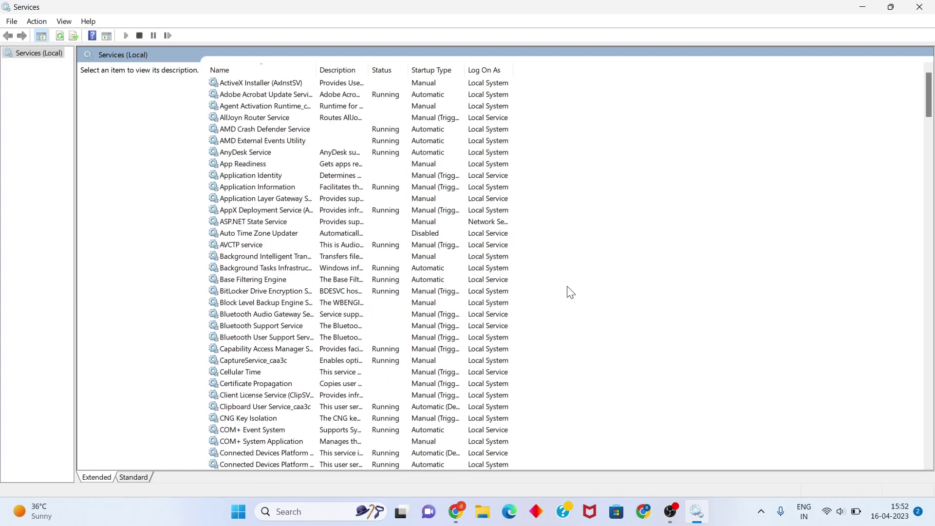
click(916, 5)
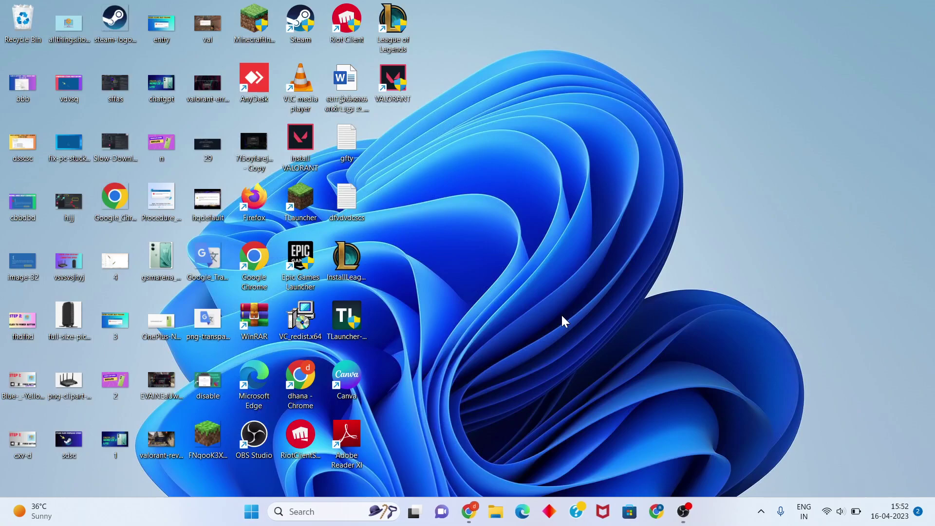
click(335, 511)
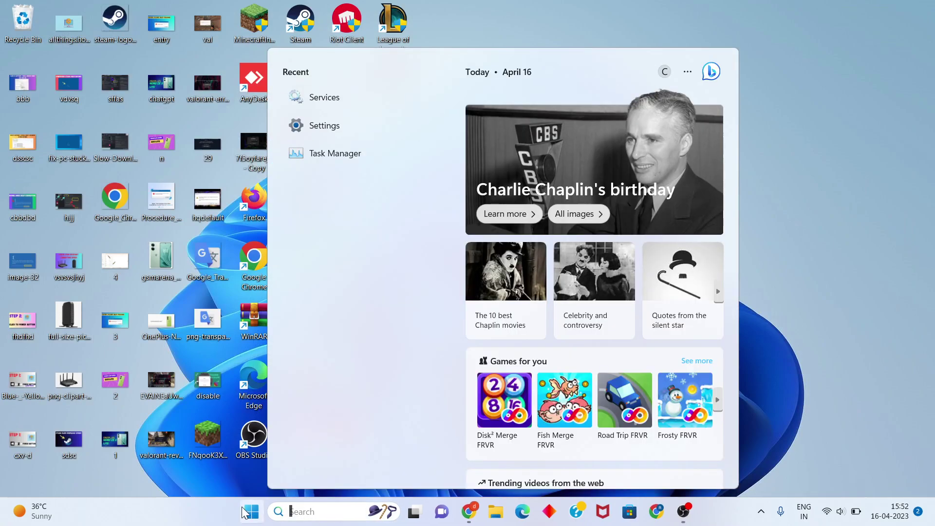
click(320, 132)
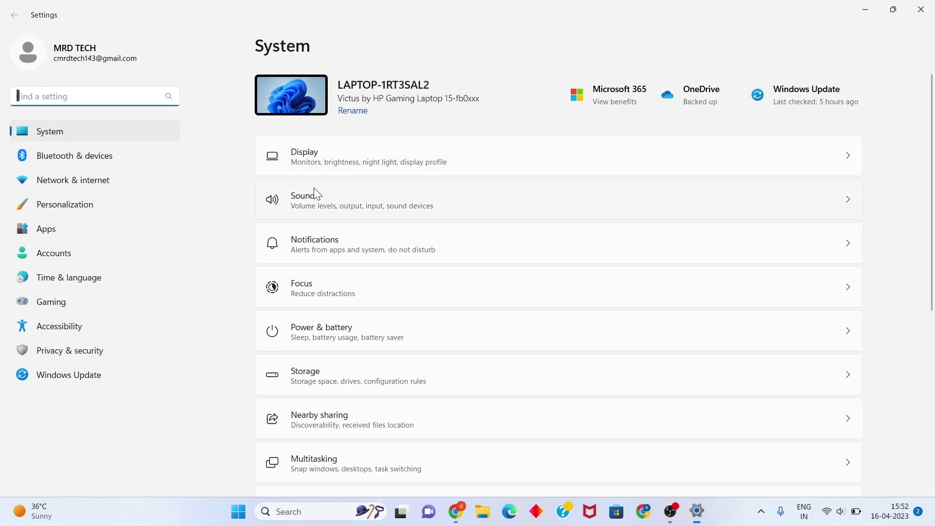
Step: Go to Apps > Installed apps and scroll down to the Riot entries
click(74, 231)
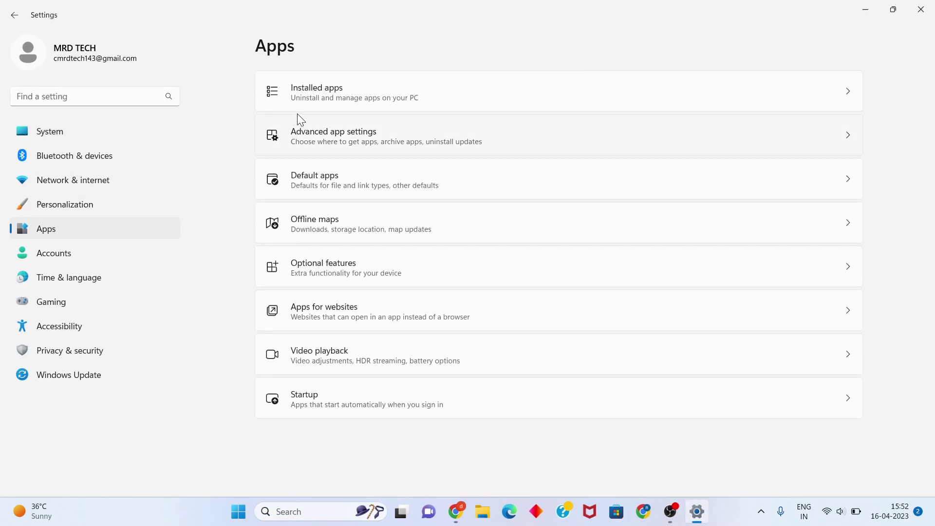
click(350, 94)
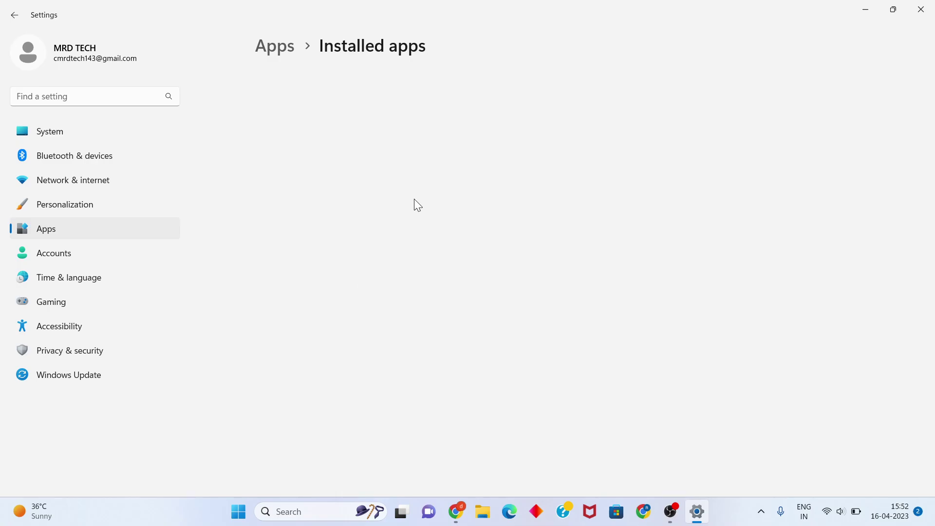
scroll(414, 198, down, 20)
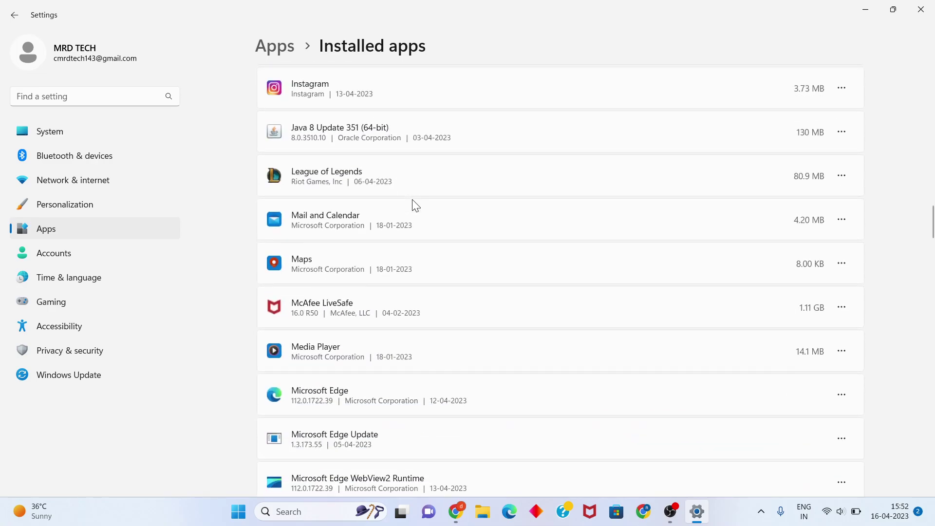
scroll(412, 200, down, 8)
scroll(414, 209, down, 15)
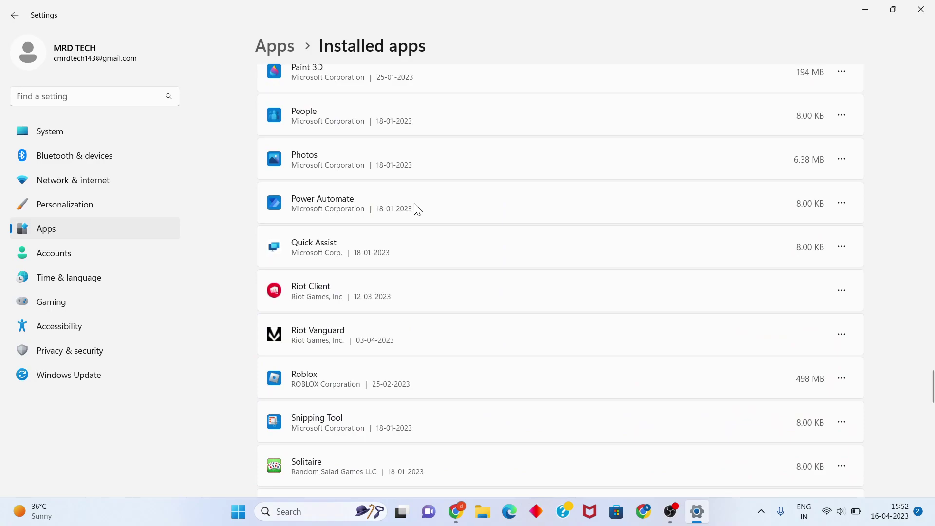
Step: Check the options menus for Riot Client, Riot Vanguard and VALORANT
click(841, 292)
click(905, 238)
click(840, 335)
click(886, 307)
scroll(538, 328, down, 10)
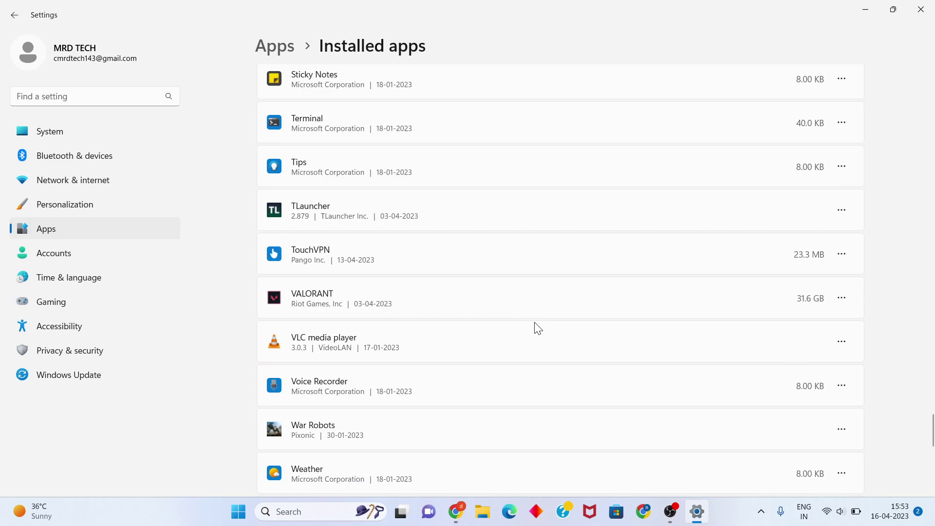
click(842, 299)
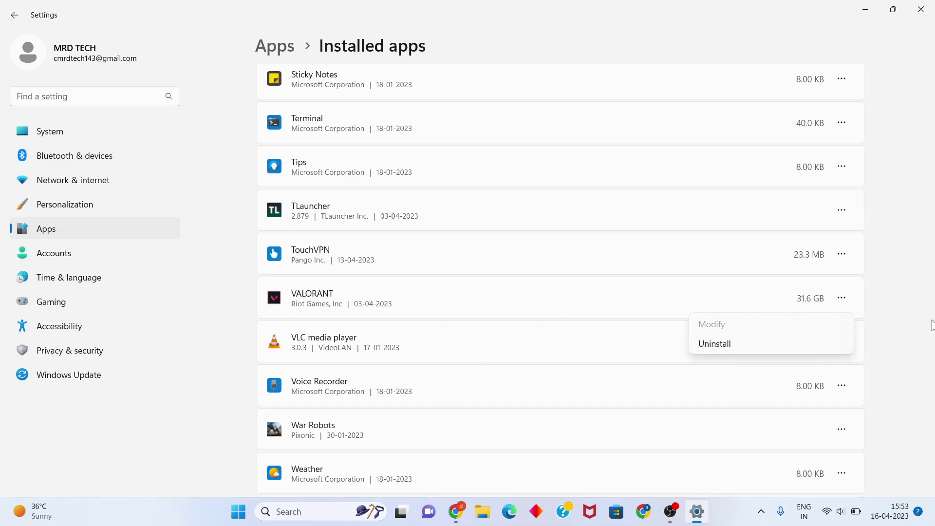
click(892, 334)
Step: Recheck Riot Client's options, then close Windows Settings
scroll(881, 296, up, 5)
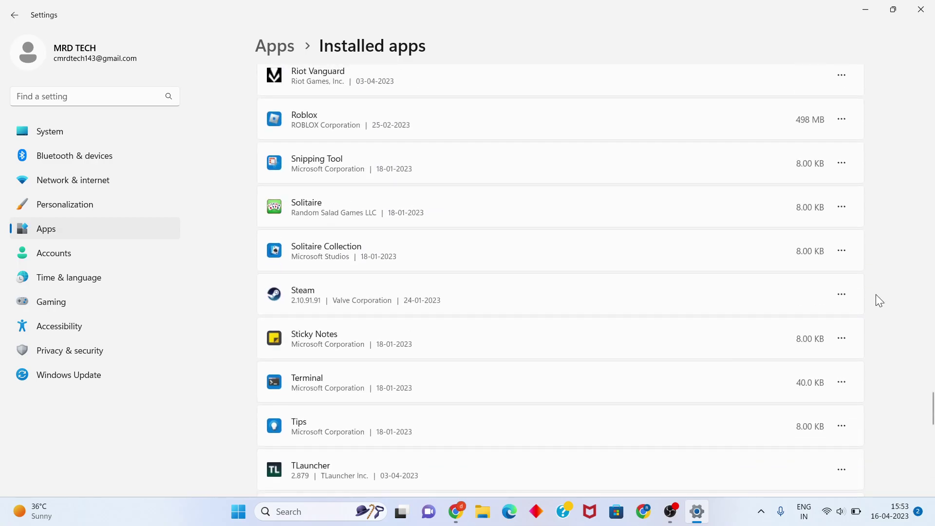
scroll(876, 297, up, 5)
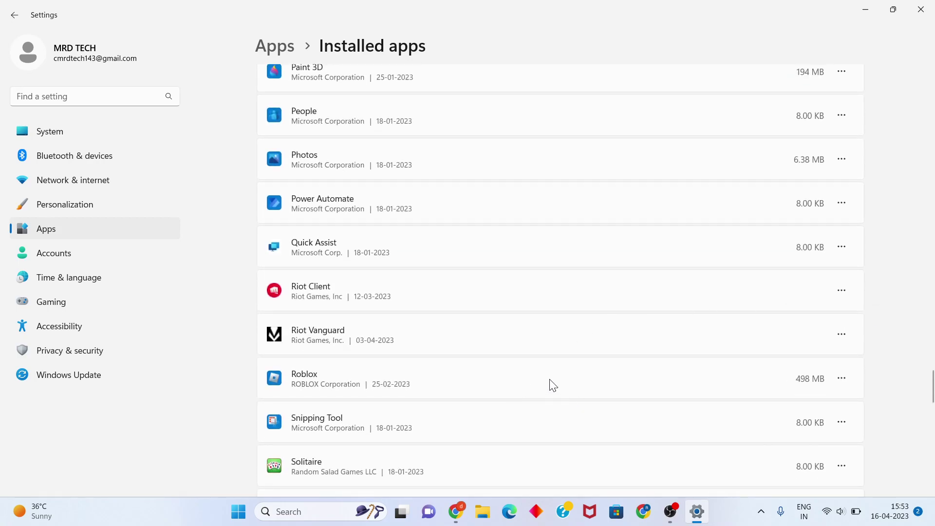
click(841, 291)
scroll(930, 292, up, 10)
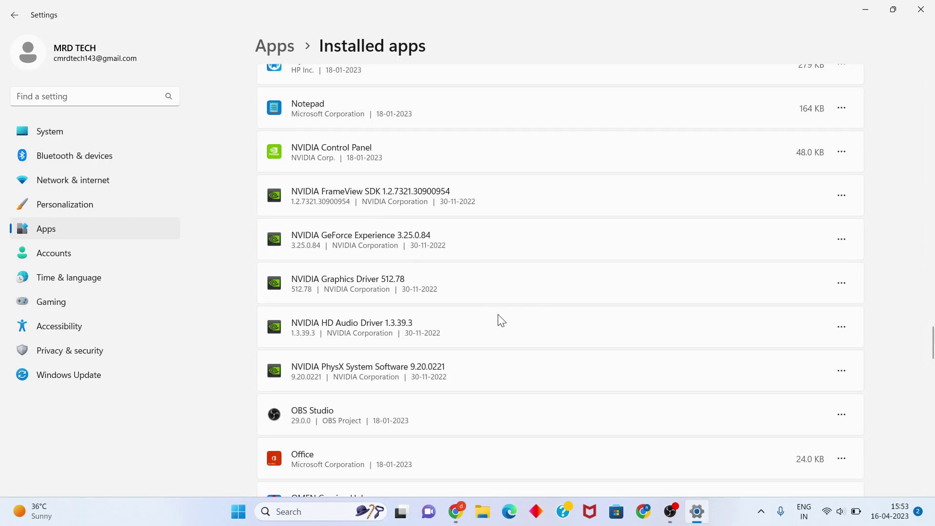
scroll(604, 277, up, 10)
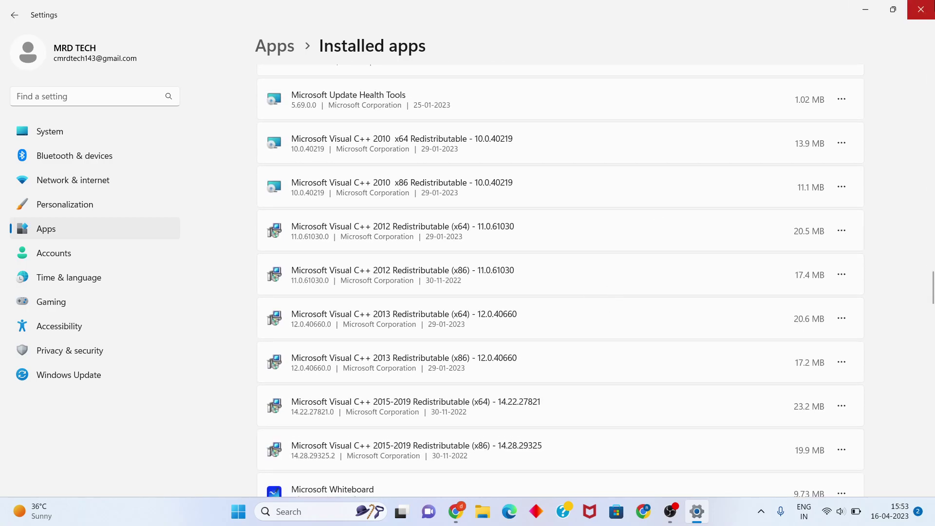
click(920, 9)
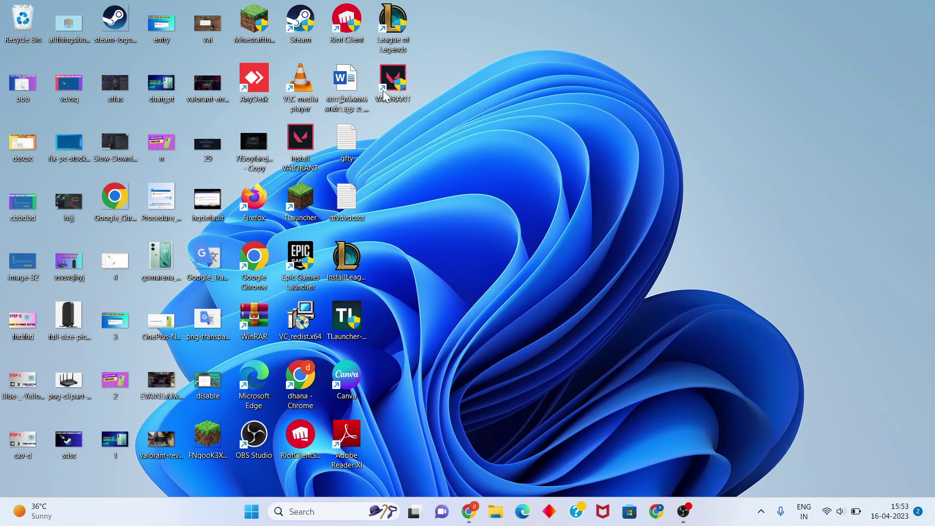
Step: Launch VALORANT from its desktop shortcut and open the Riot Client account menu
double_click(300, 404)
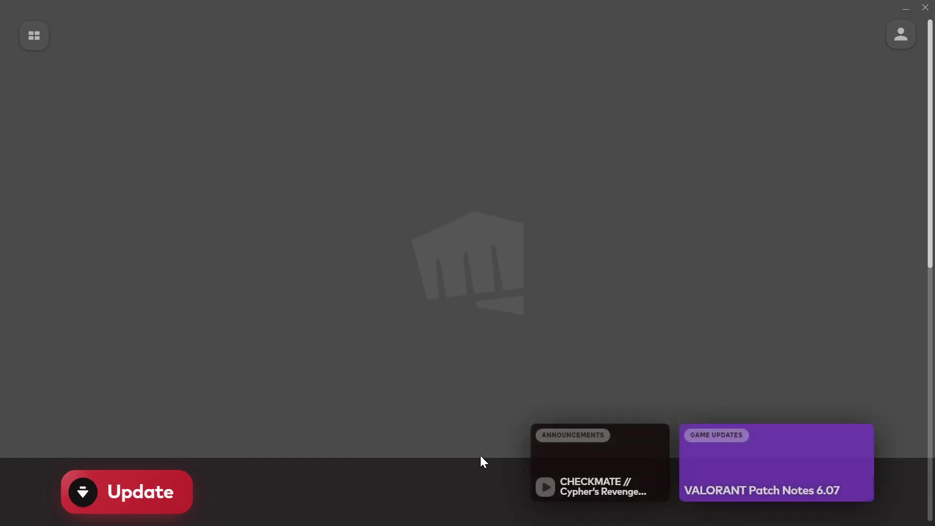
click(903, 35)
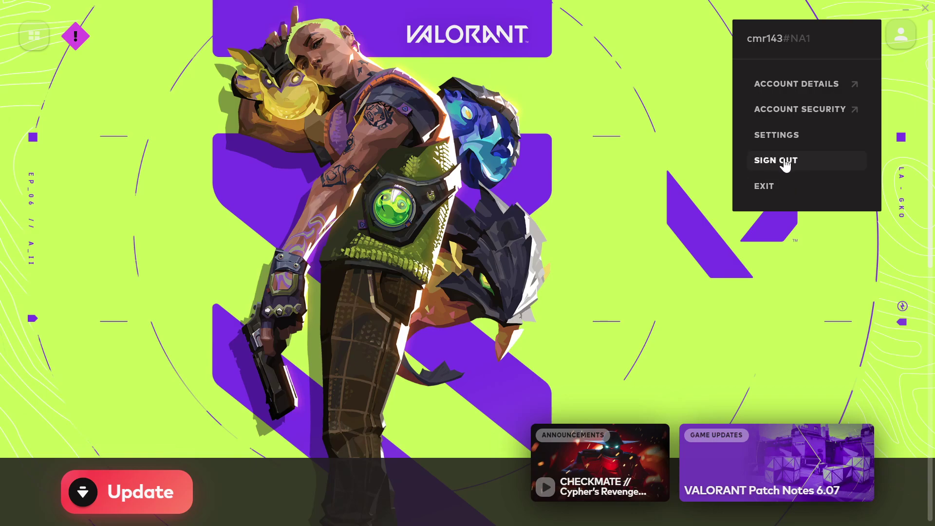
Step: Run Repair on VALORANT from Riot Client Settings, then close the launcher
click(789, 136)
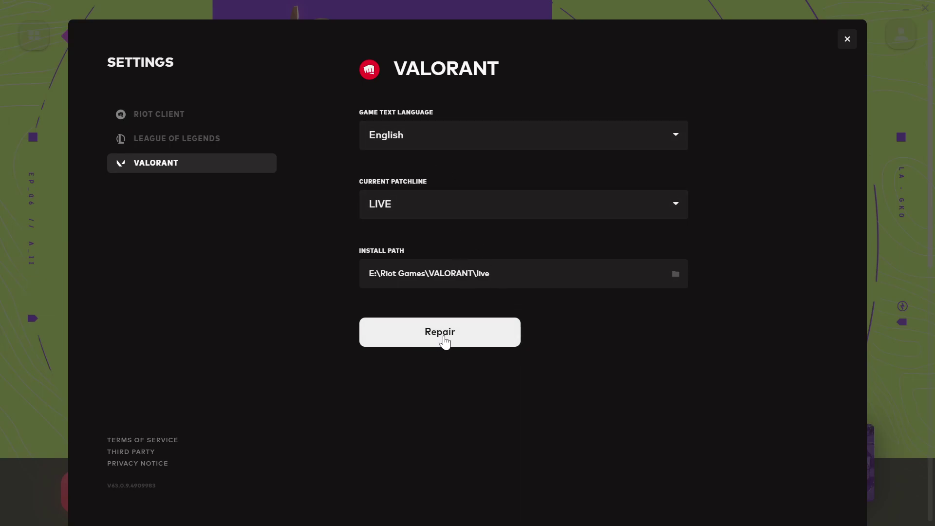
click(847, 40)
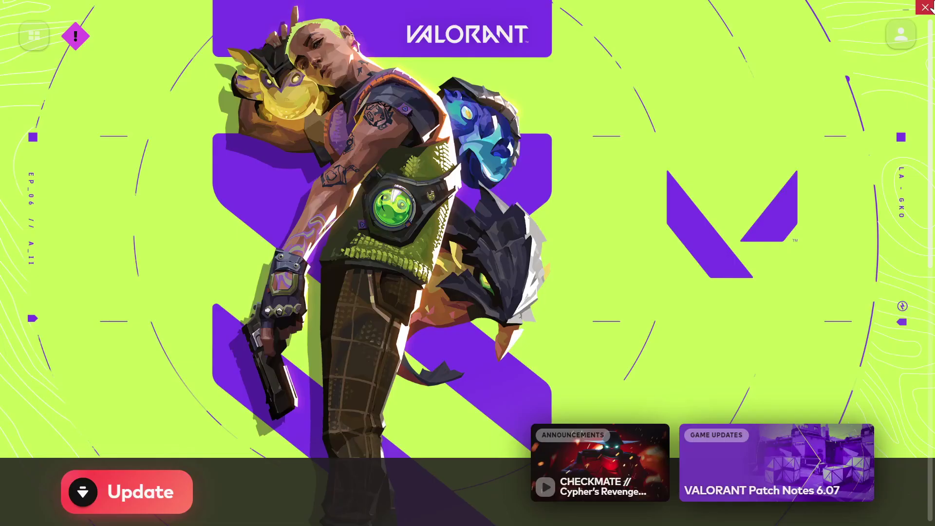
click(930, 8)
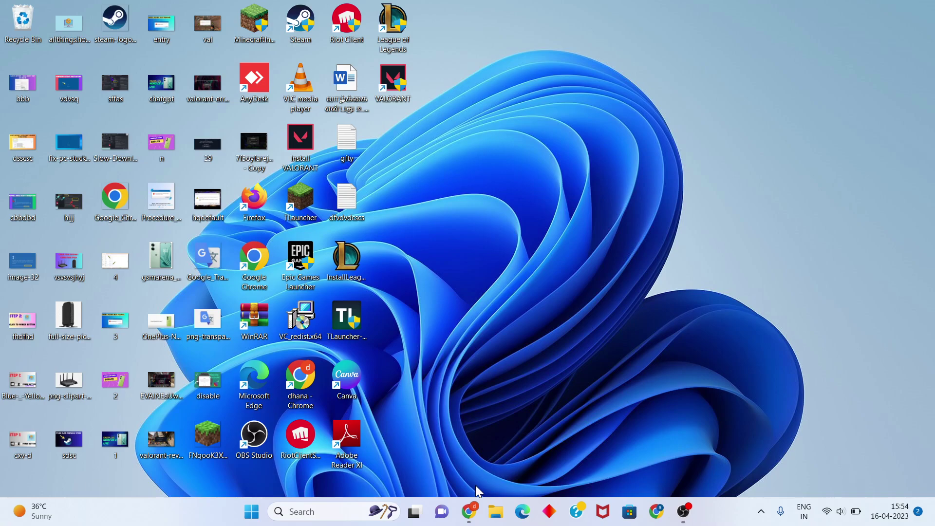
Step: Open Control Panel via a 'co' search and go to Network and Sharing Center
click(317, 511)
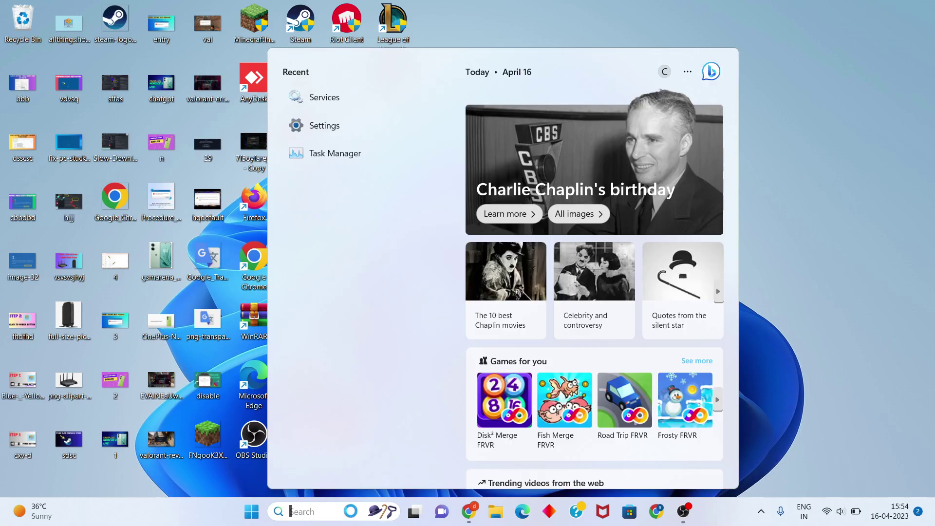
text(co)
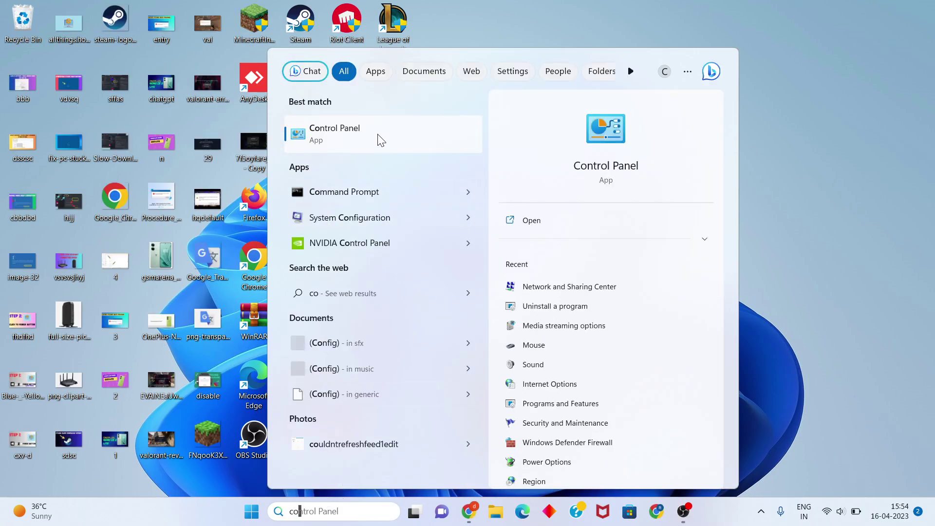
click(587, 223)
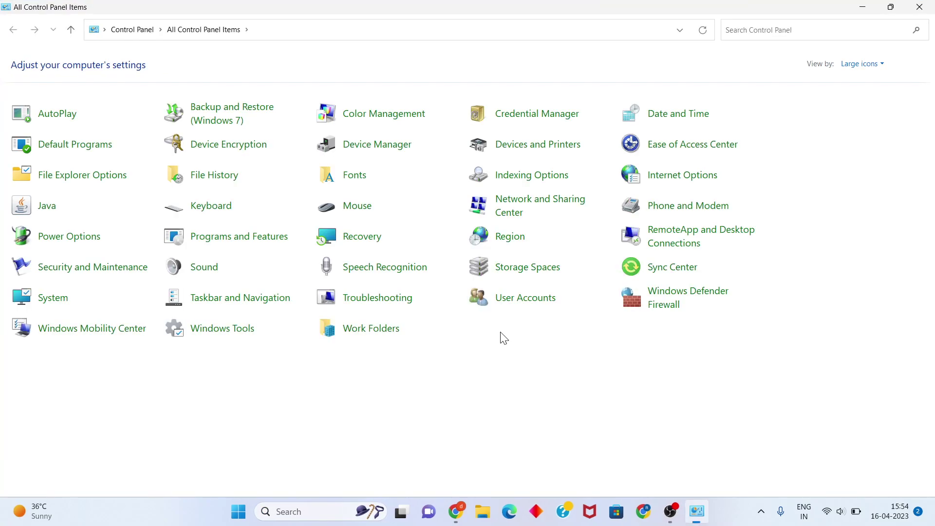
click(546, 212)
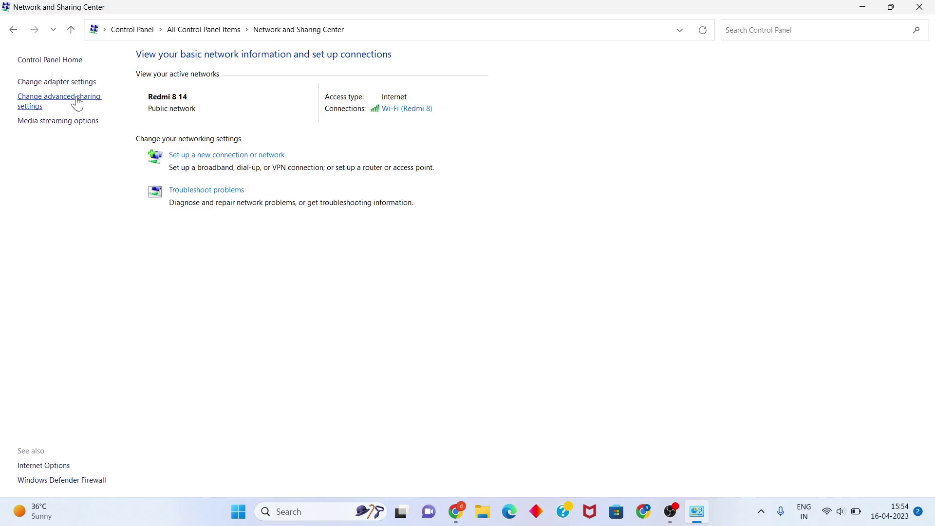
Step: Open the Wi-Fi adapter's Properties from the network adapters list
click(69, 87)
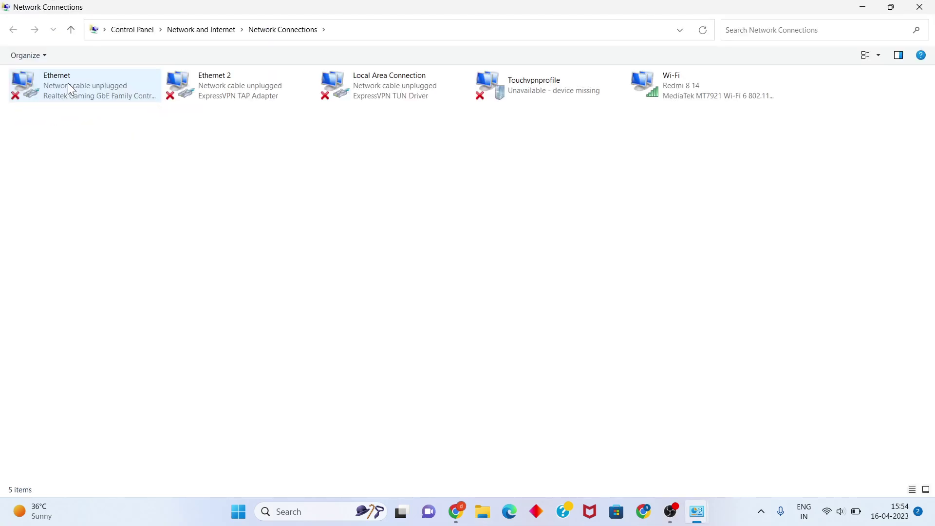
click(685, 94)
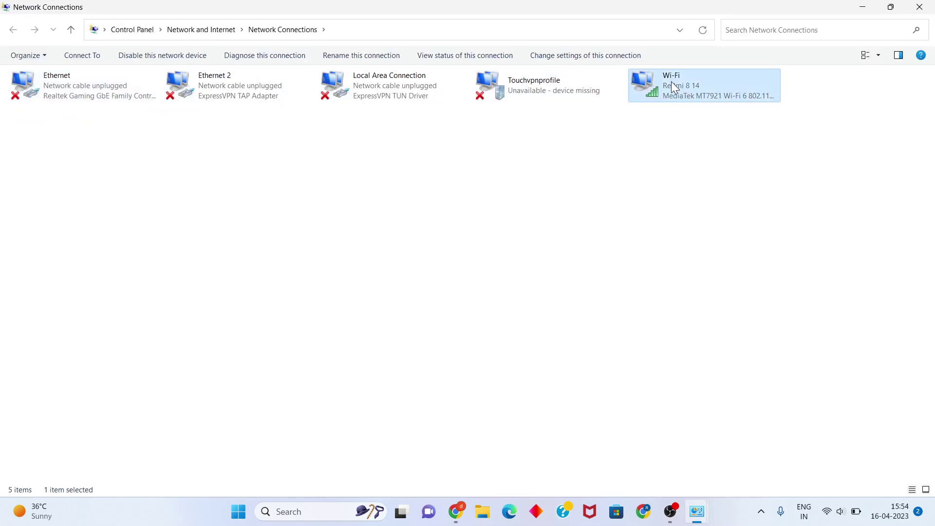
right_click(686, 78)
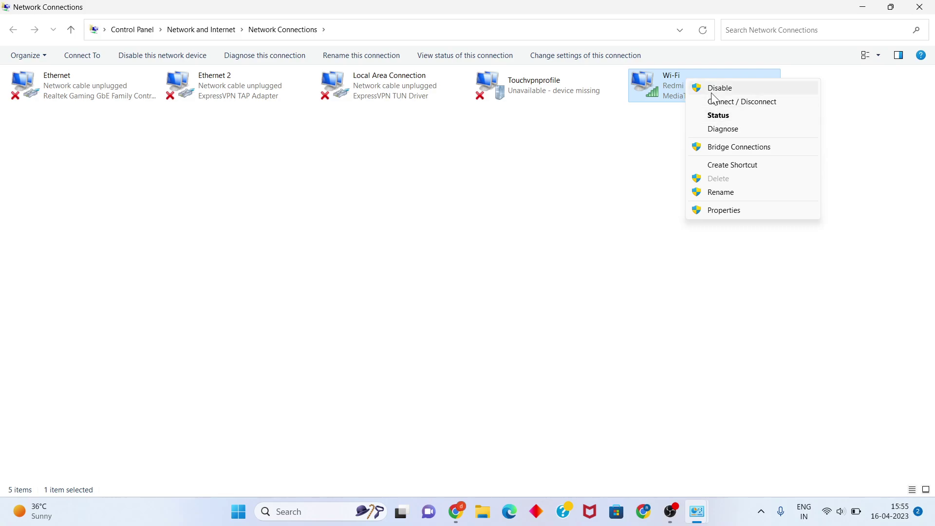
click(737, 211)
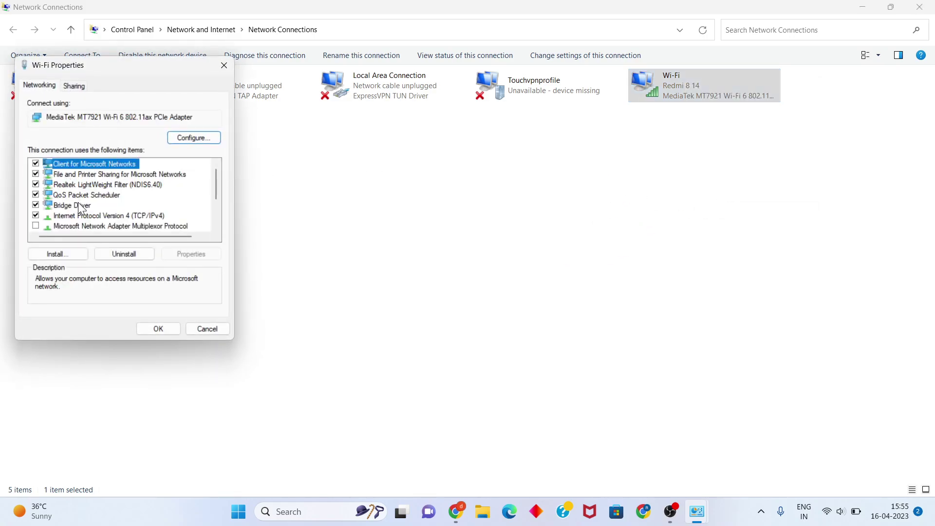
Step: Set IPv4 DNS servers to 8.8.8.8 and 8.8.4.4, save, and close Network Connections
click(82, 215)
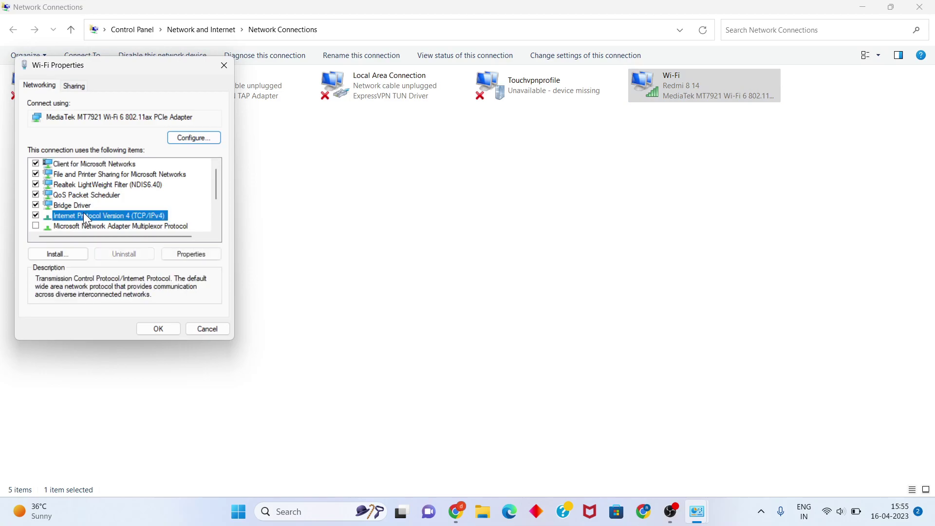
click(192, 256)
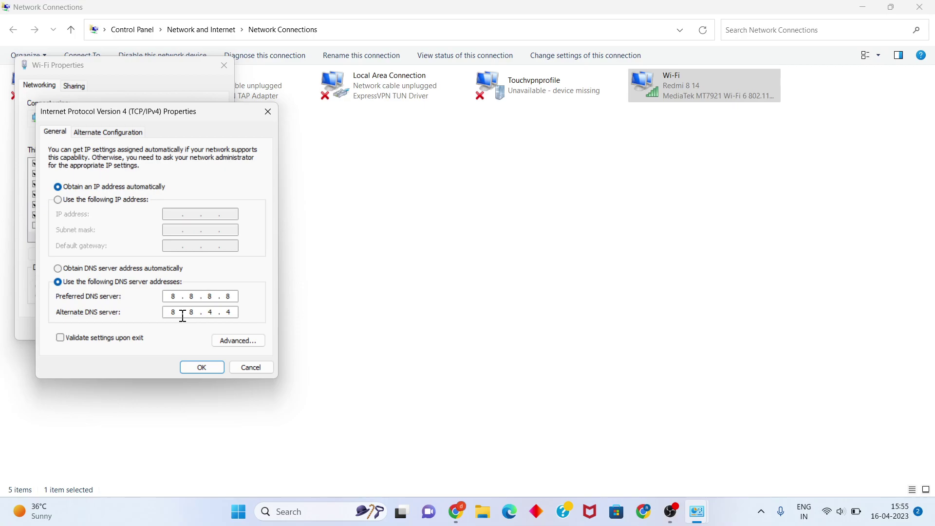
click(211, 368)
click(159, 329)
click(919, 7)
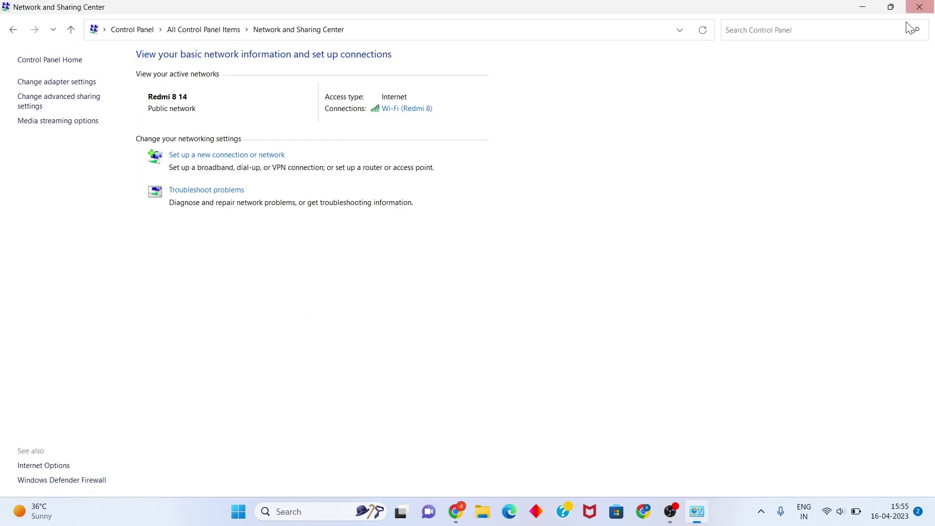
Step: Close Network and Sharing Center, view the Start menu power options, then dismiss them
click(919, 7)
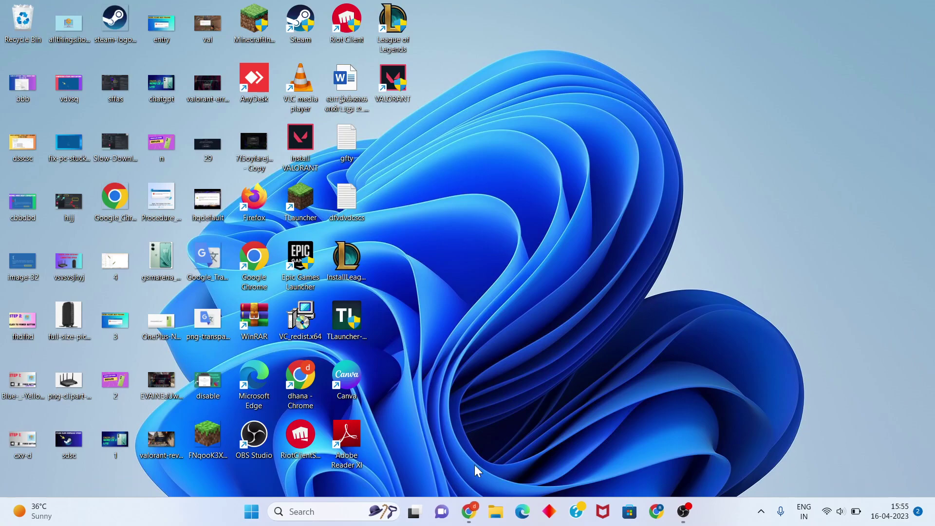
click(252, 512)
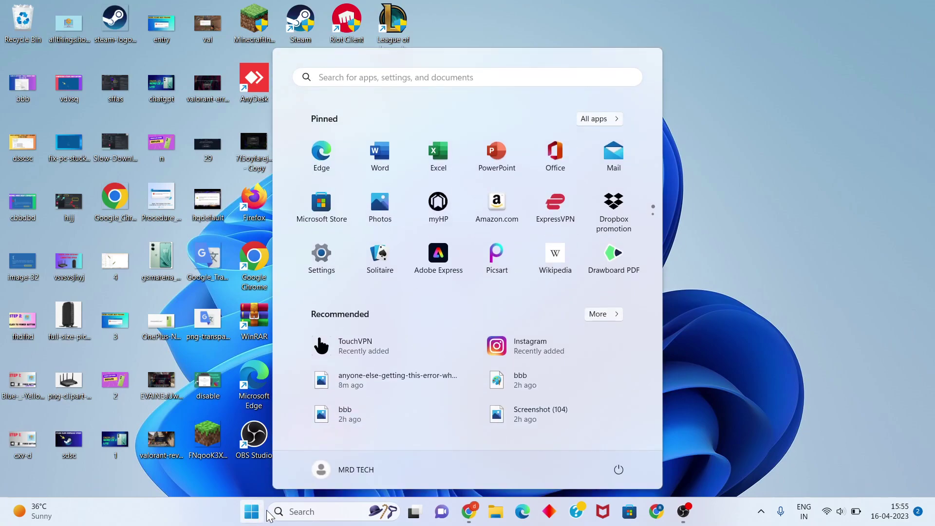
click(619, 469)
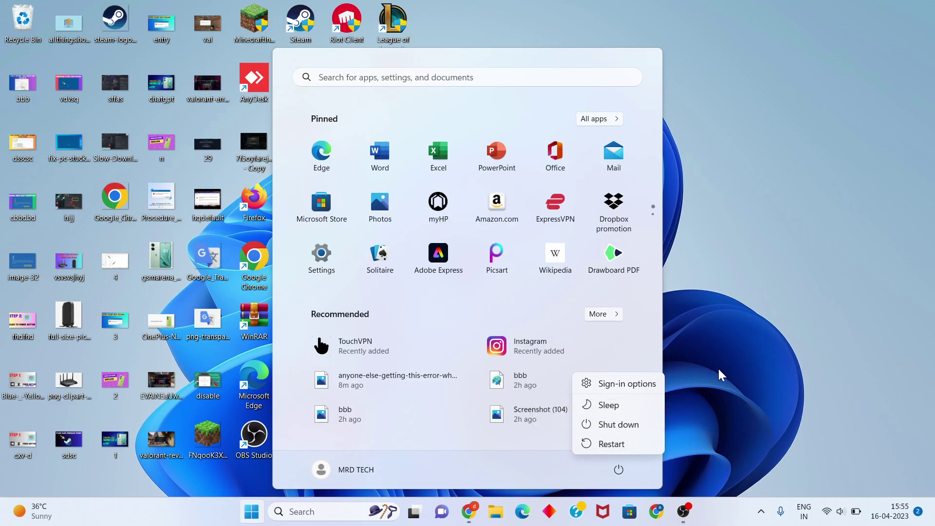
click(761, 324)
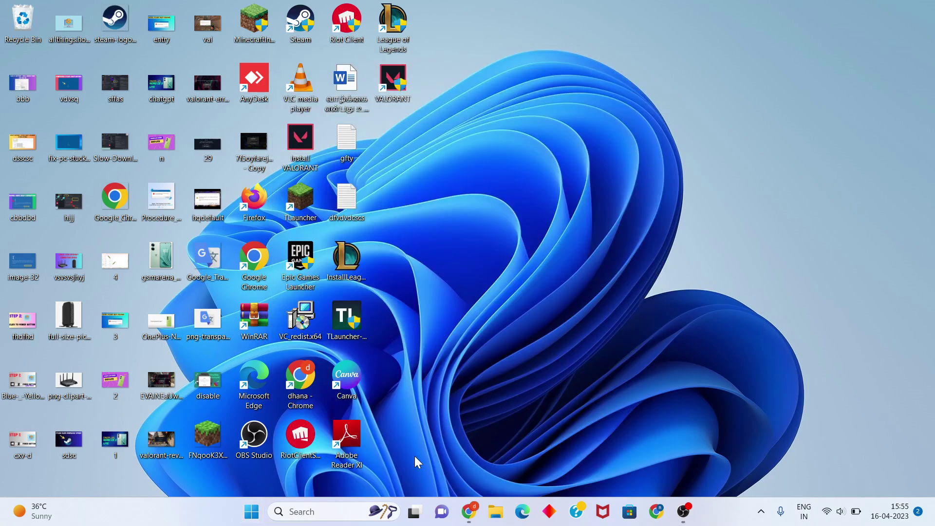
Step: Open Settings' Date & time page to check automatic time is on and zone is UTC+05:30
click(336, 516)
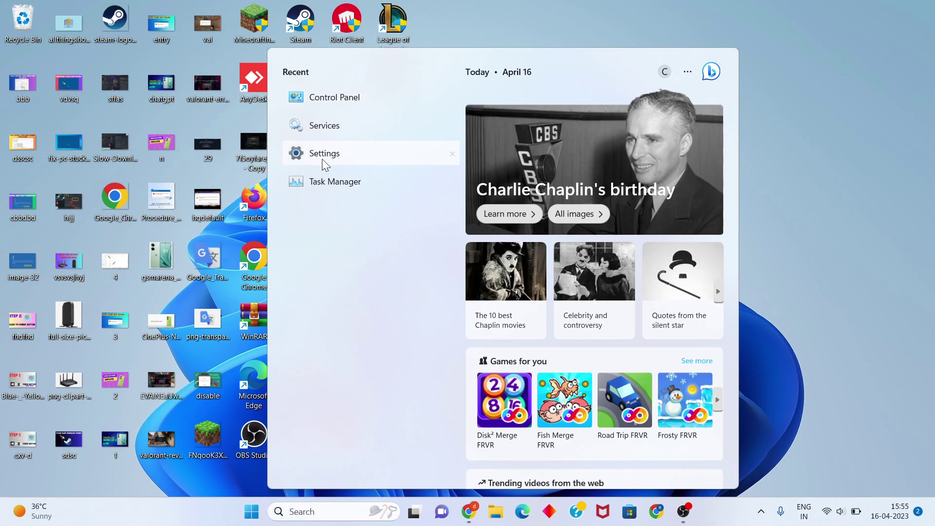
click(357, 155)
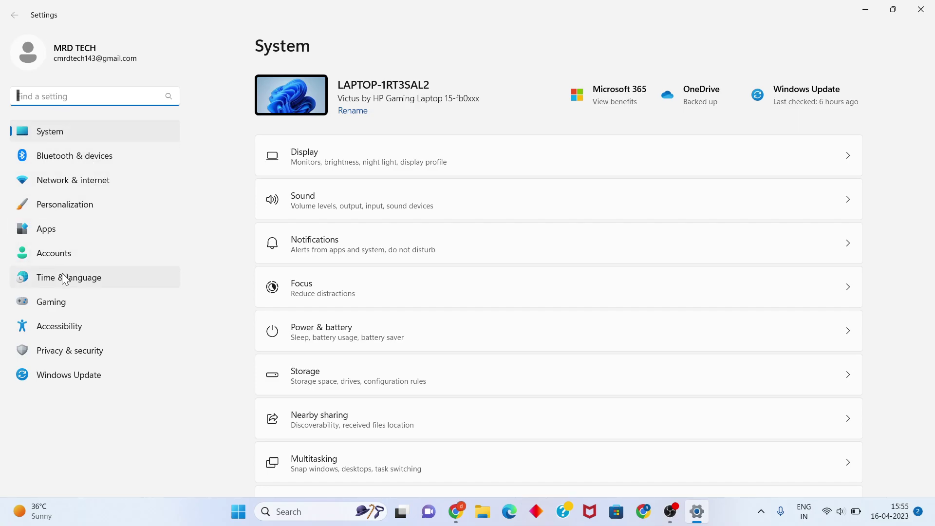
click(83, 279)
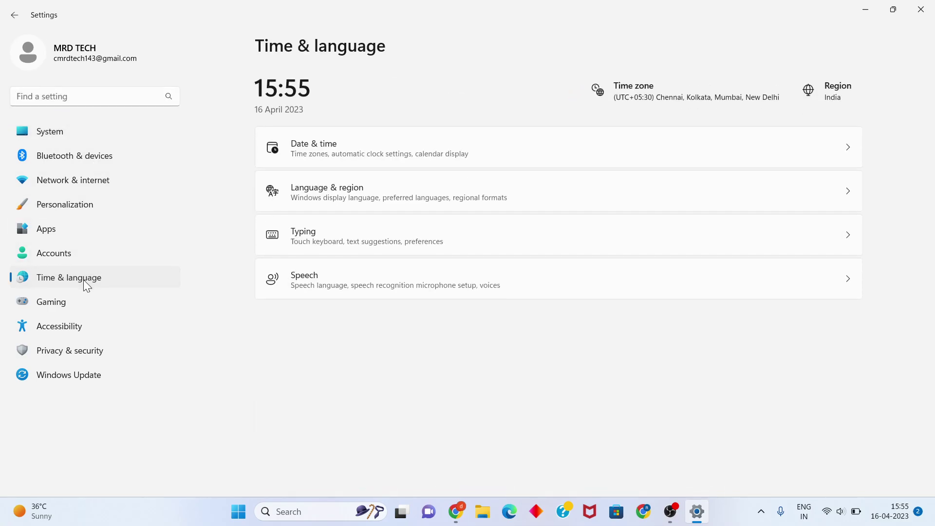
click(490, 154)
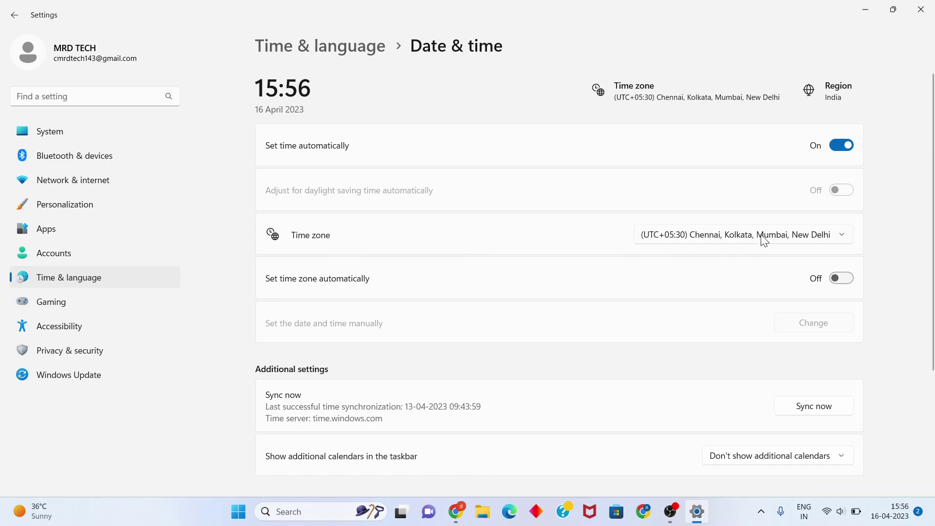
scroll(621, 321, down, 4)
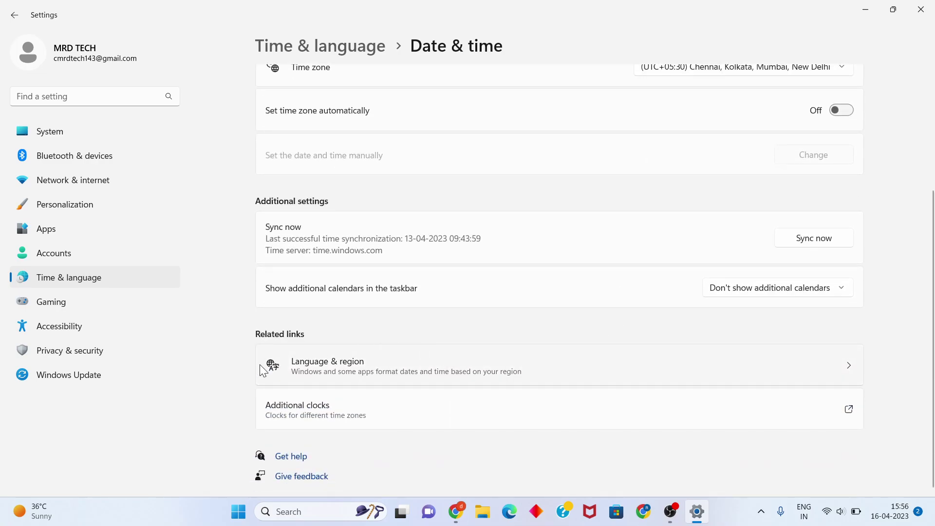
Step: Keep India as the country or region on Language & region, then close Settings
click(454, 366)
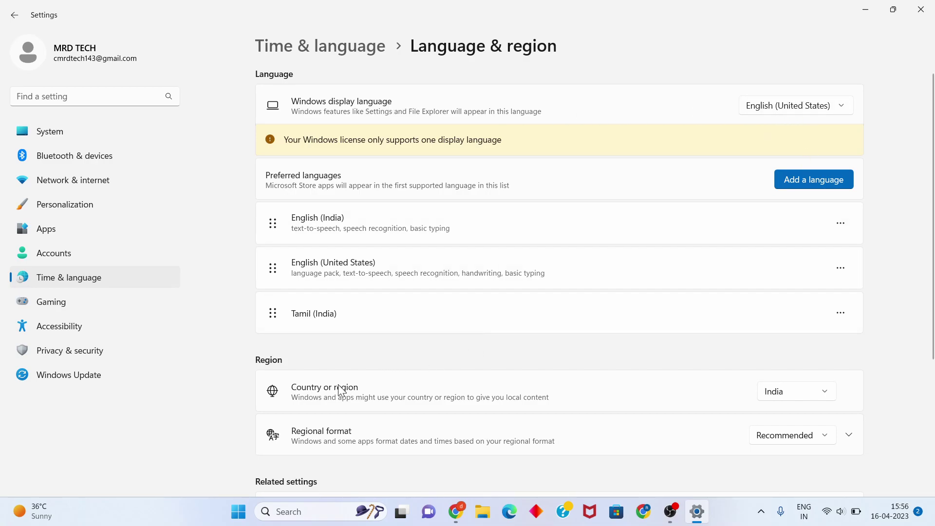
click(795, 398)
scroll(834, 368, up, 2)
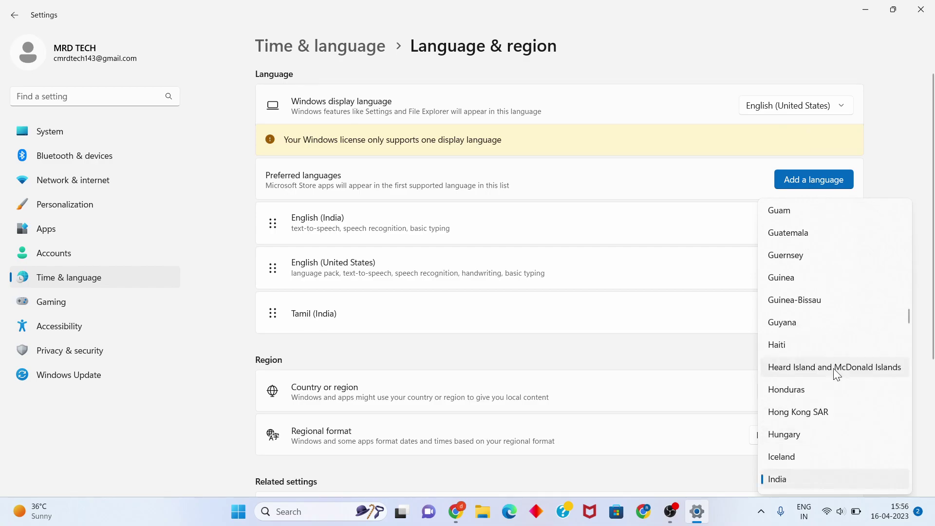
scroll(832, 366, down, 1)
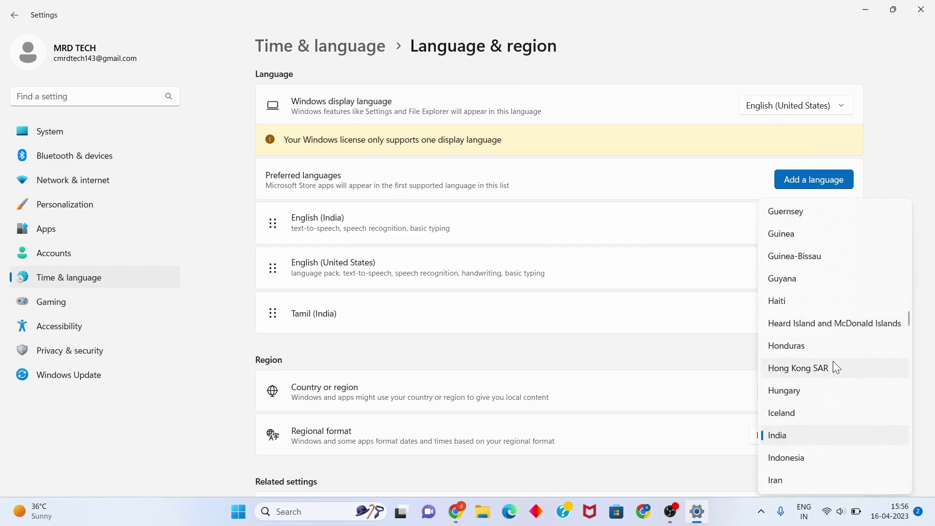
click(917, 172)
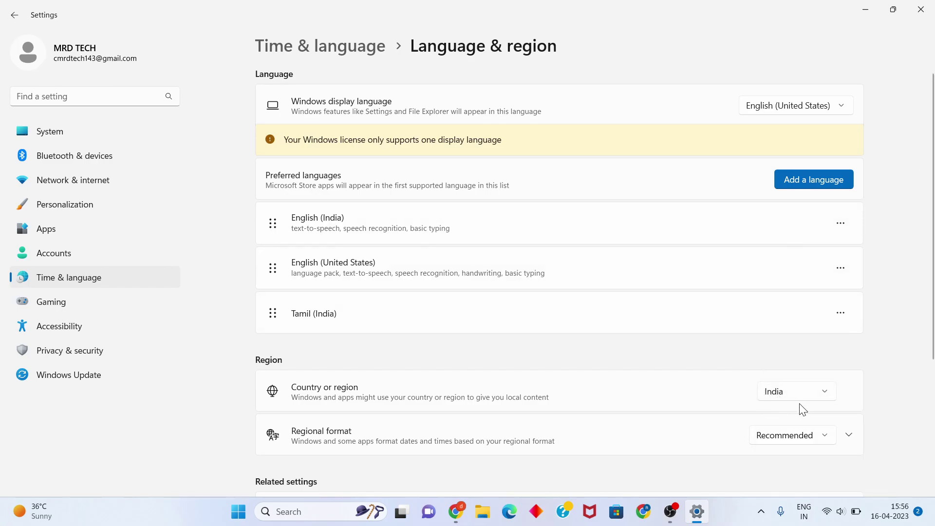
click(921, 9)
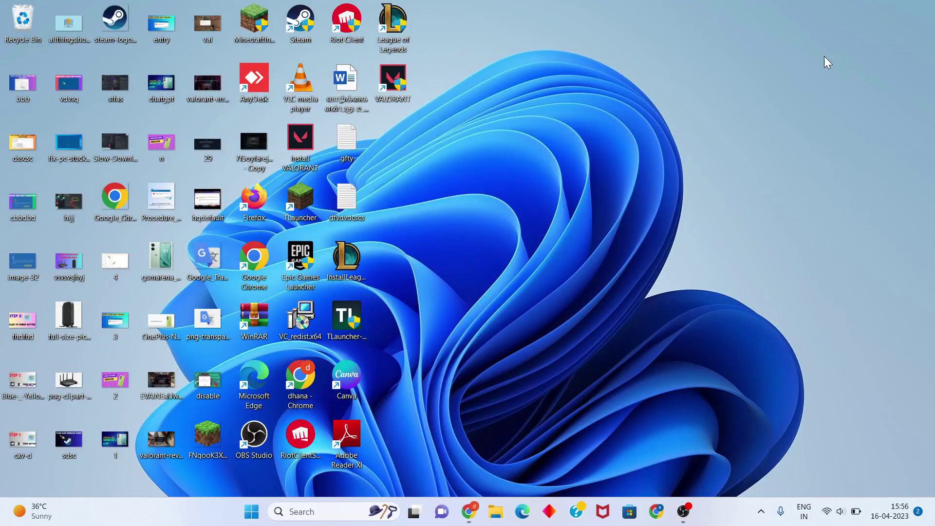